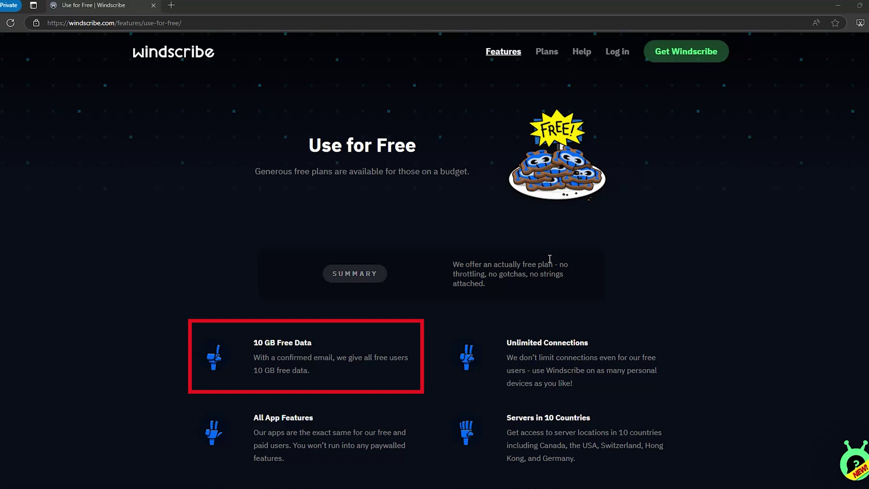
{"action": "scroll", "coordinate": [550, 259], "scroll_direction": "down", "scroll_amount": 10}
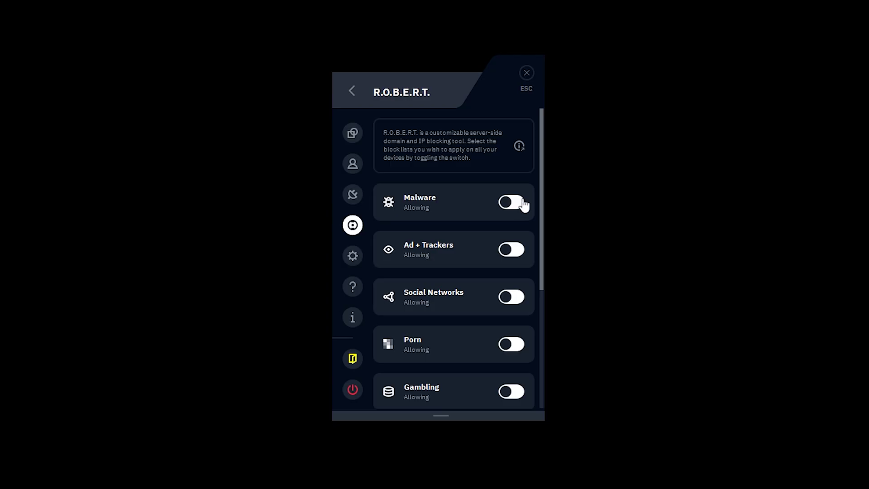
- Enable R.O.B.E.R.T. blocking of malware domains
{"action": "left_click", "coordinate": [518, 203]}
- Turn on ad and tracker blocking, then sign in to Netflix using the emailed code
{"action": "left_click", "coordinate": [512, 251]}
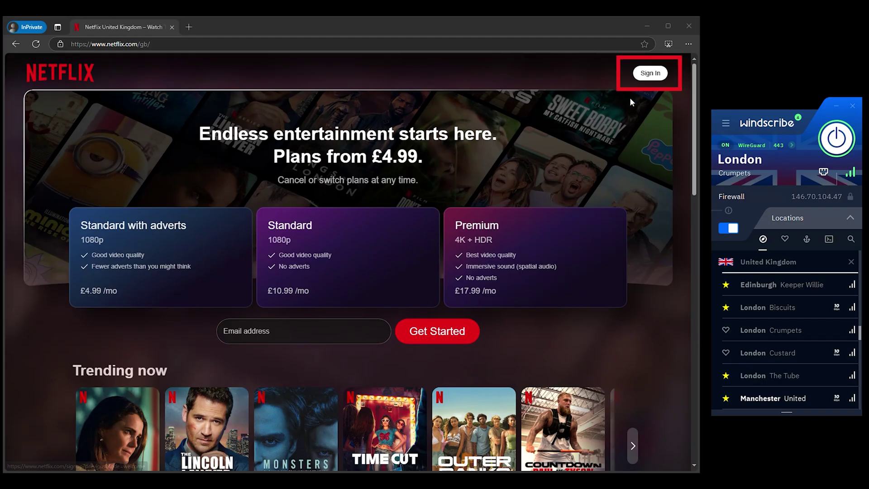
{"action": "left_click", "coordinate": [645, 76]}
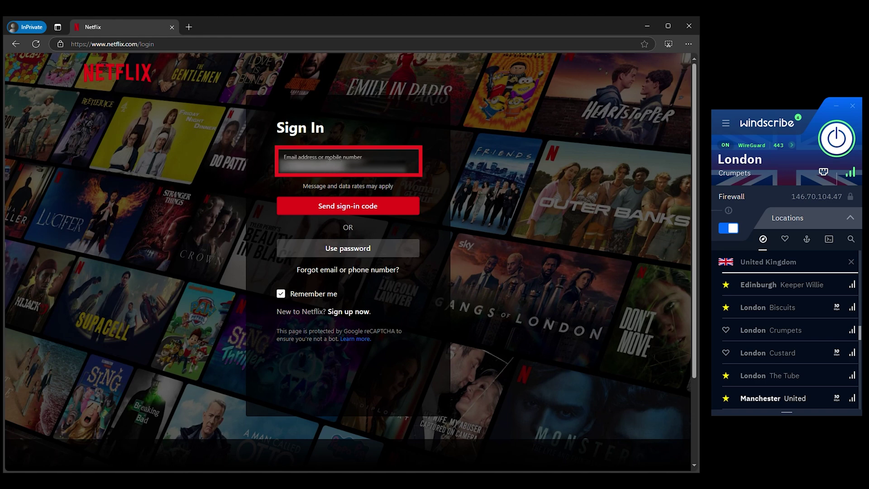
{"action": "key", "text": "Return"}
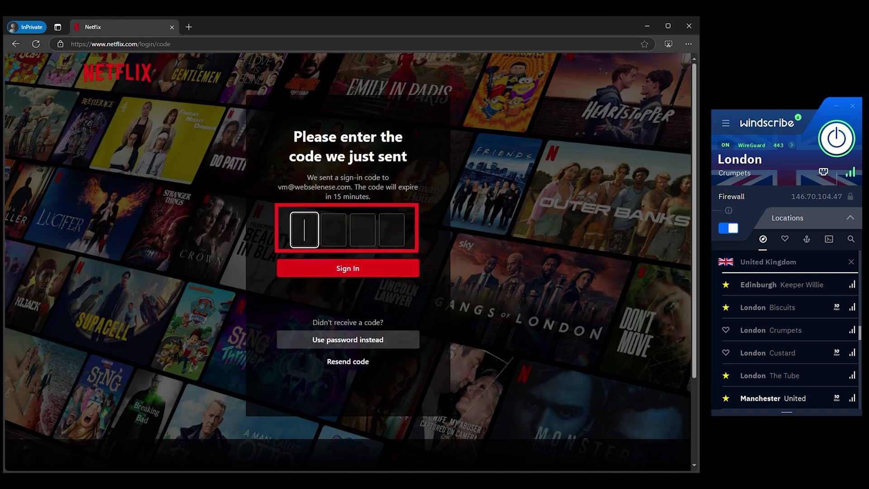
{"action": "left_click", "coordinate": [359, 273]}
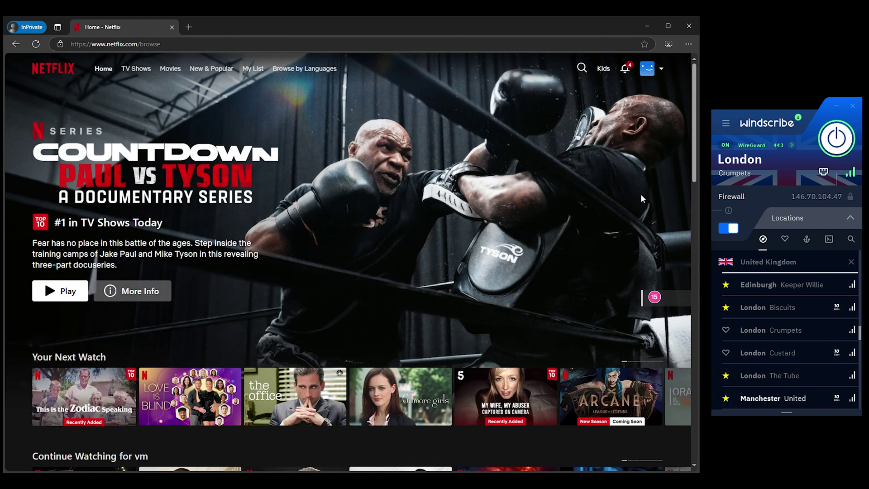
{"action": "left_click_drag", "start_coordinate": [695, 108], "coordinate": [698, 253]}
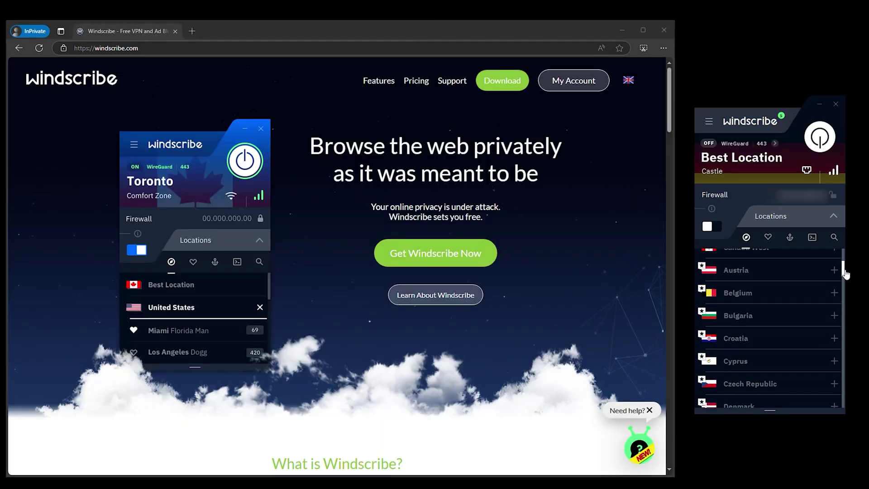
{"action": "left_click_drag", "start_coordinate": [849, 286], "coordinate": [849, 330]}
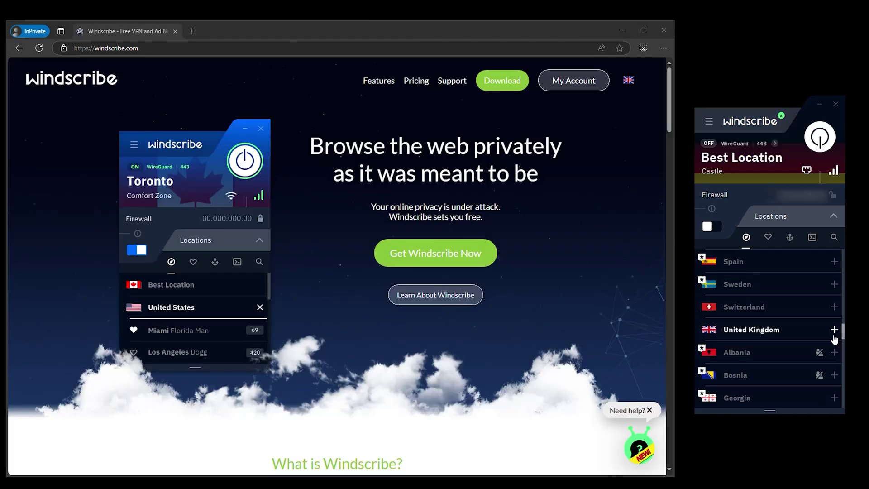
- Expand United Kingdom in the Locations list and connect to London Crumpets
{"action": "left_click", "coordinate": [834, 332]}
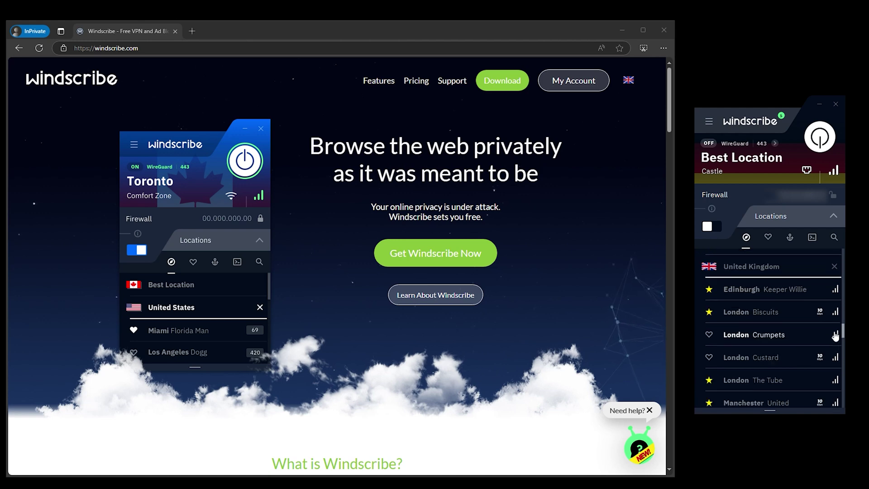
{"action": "left_click", "coordinate": [804, 333]}
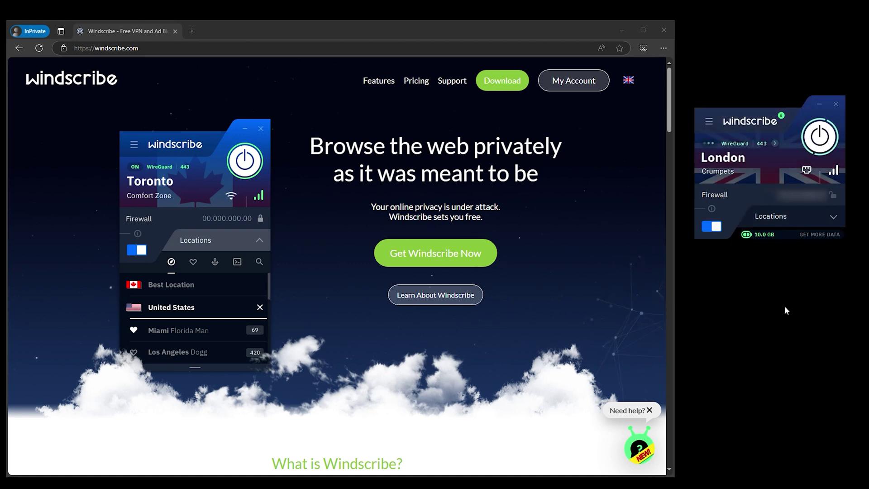